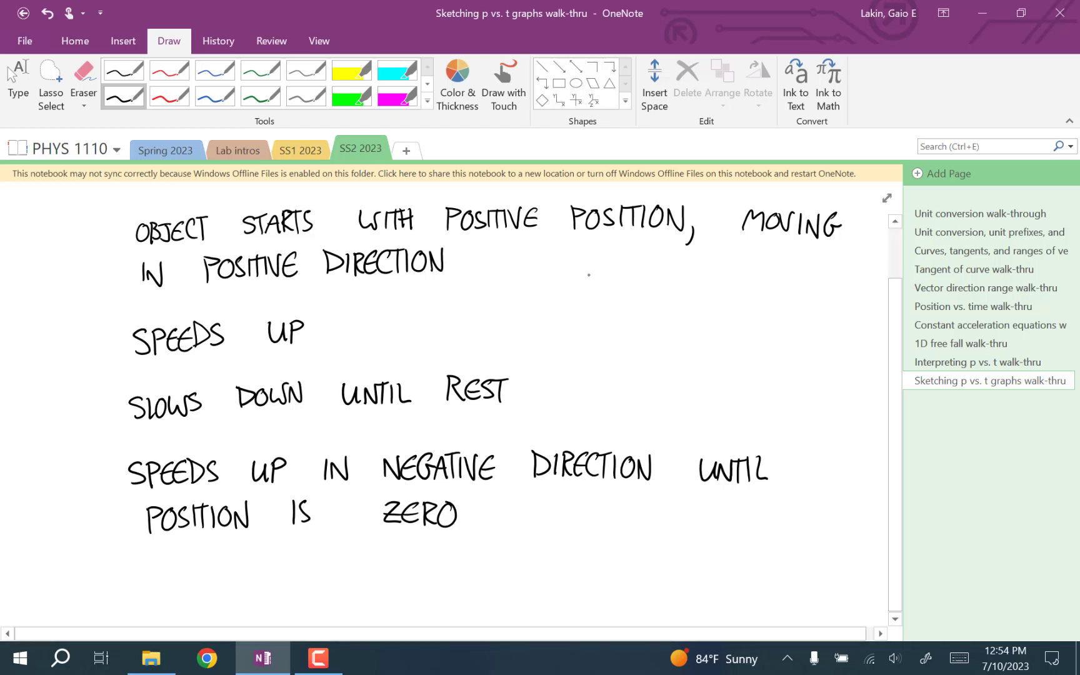
Draw a separator line under the handwritten notes.
scroll(280, 449, down, 2)
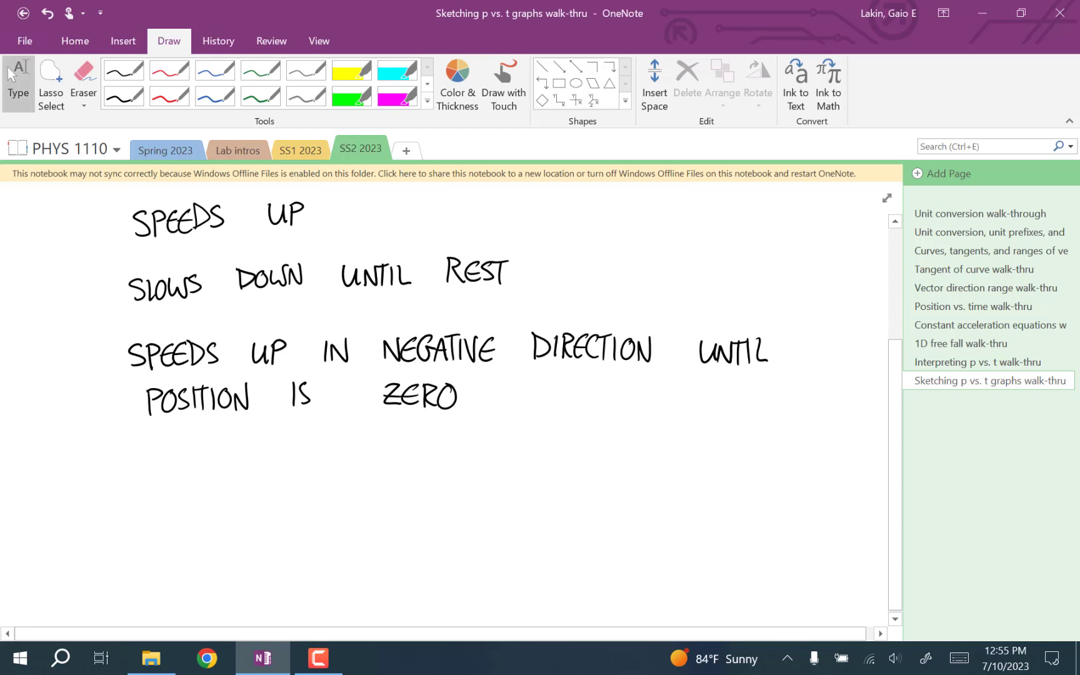
drag(280, 449, 136, 451)
scroll(187, 449, down, 3)
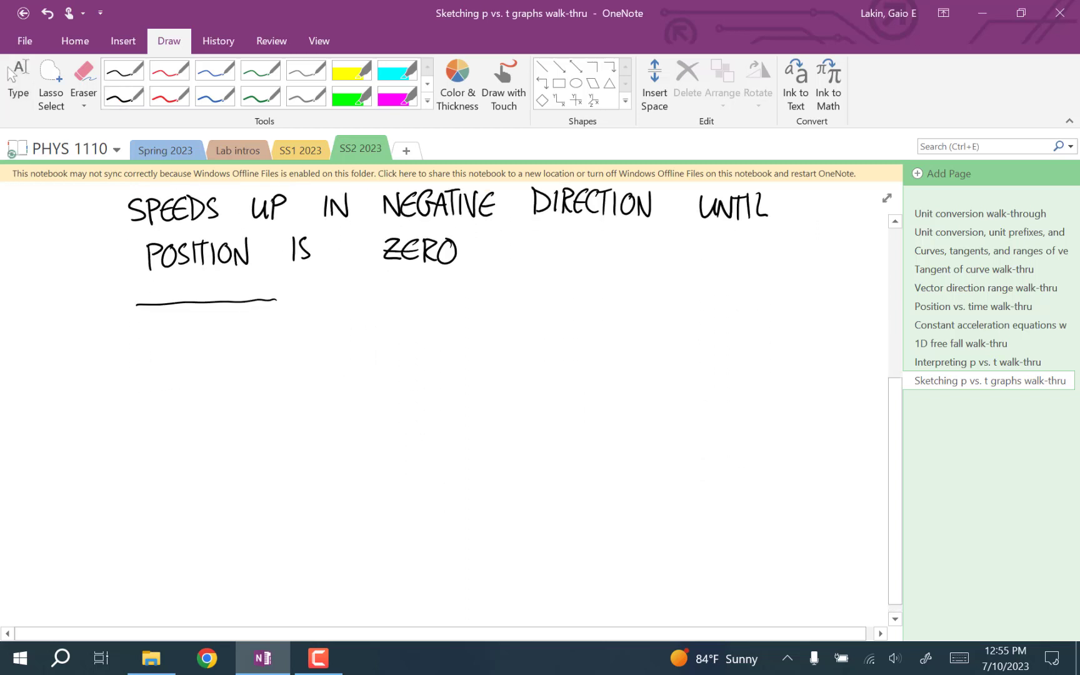
In black ink, draw horizontal t and vertical P axes with arrowheads and labels.
click(18, 81)
click(123, 96)
drag(494, 473, 169, 480)
mouse_move(173, 591)
mouse_down()
mouse_move(162, 284)
mouse_move(170, 295)
mouse_move(129, 294)
mouse_up()
mouse_move(126, 267)
mouse_down()
mouse_move(142, 269)
mouse_move(127, 278)
mouse_up()
drag(486, 465, 486, 480)
mouse_move(533, 447)
mouse_down()
mouse_move(527, 480)
mouse_move(540, 479)
mouse_up()
drag(523, 464, 543, 460)
Scroll back to review the notes and return to the graph with the black pen.
scroll(450, 407, up, 10)
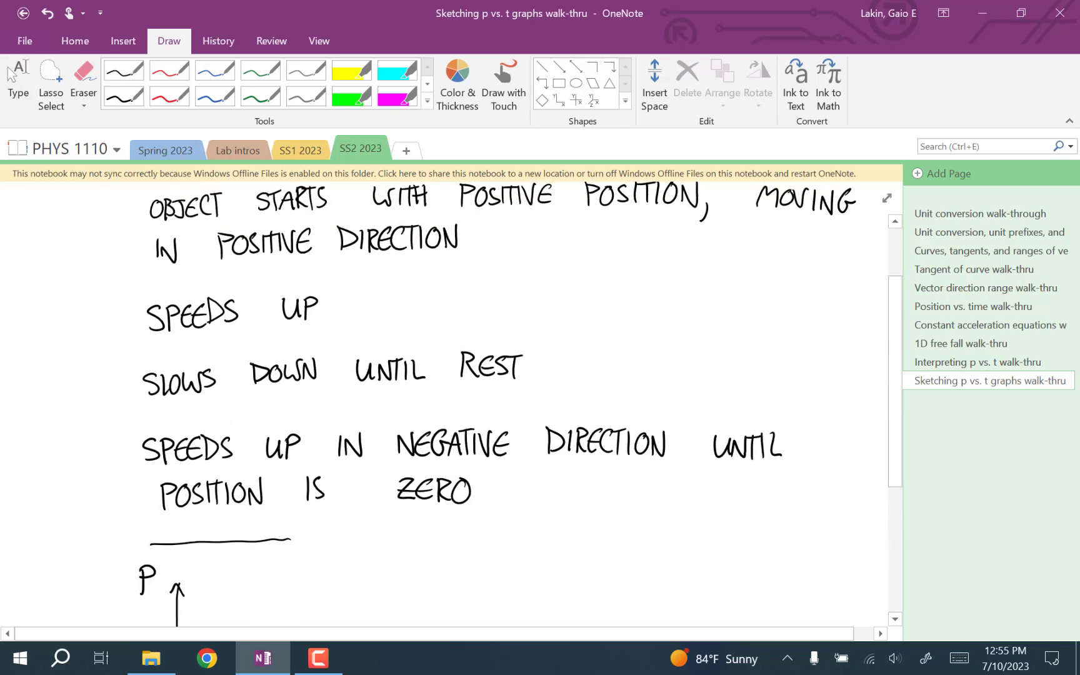
click(12, 74)
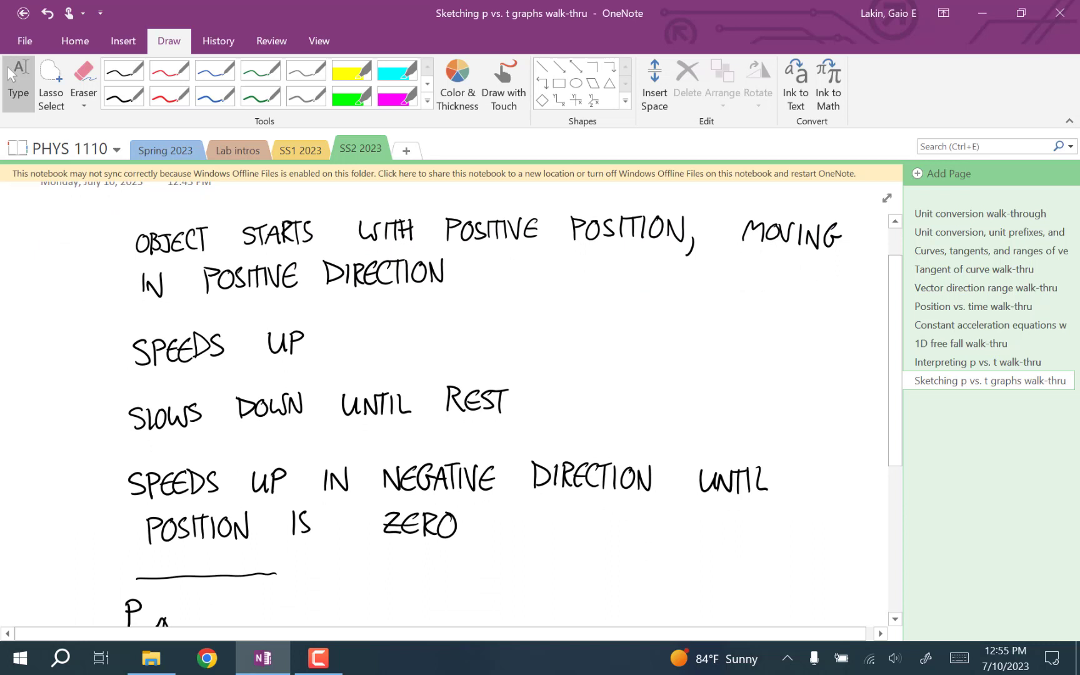
click(124, 96)
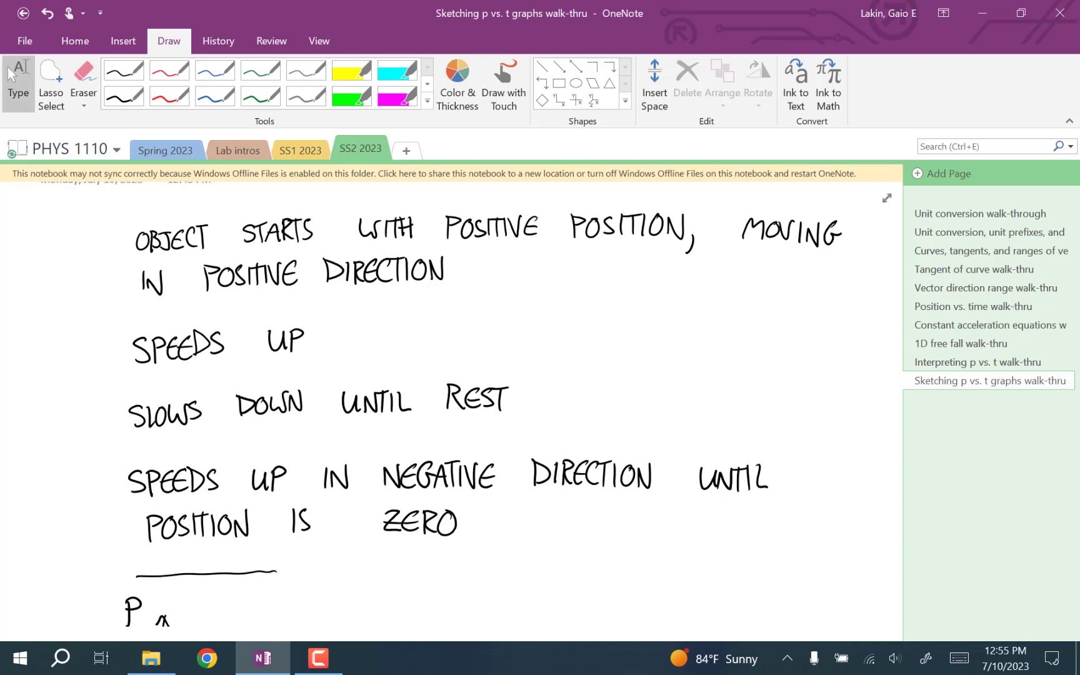
scroll(438, 406, down, 4)
click(124, 96)
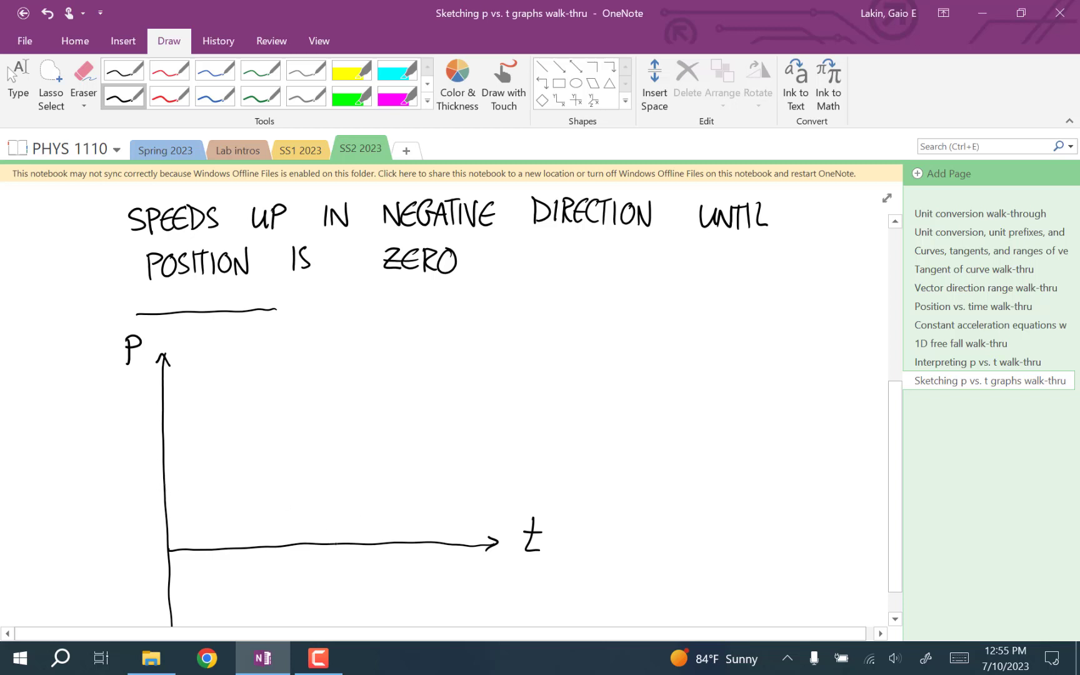
Mark the starting position with a black dot on the p axis, then check the description.
drag(166, 482, 165, 481)
click(170, 96)
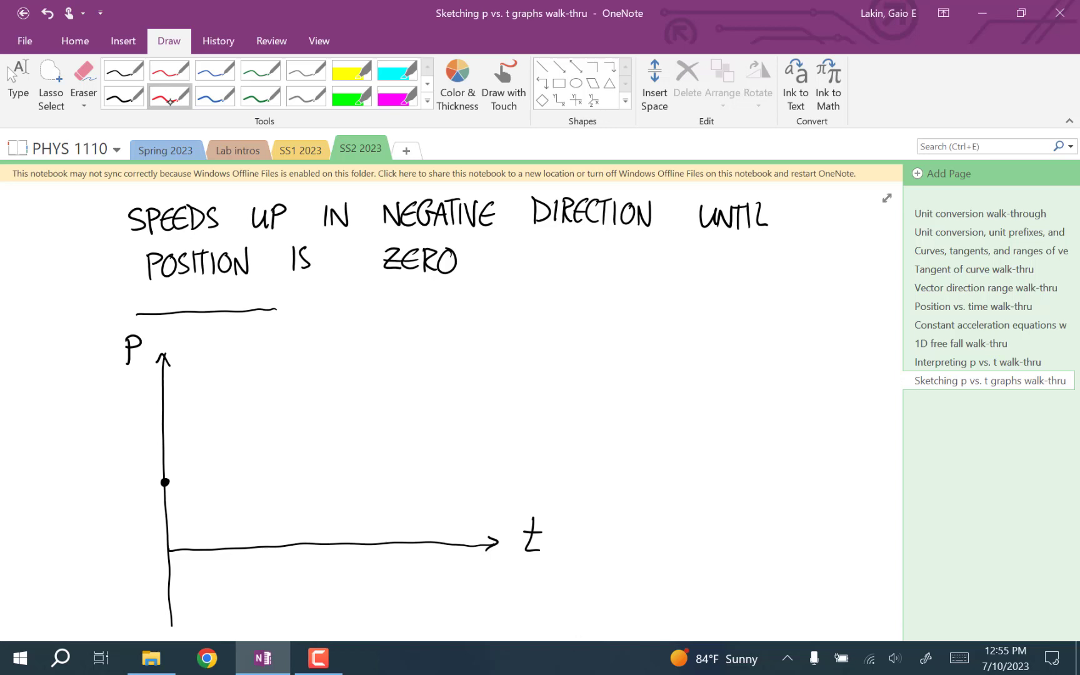
click(12, 74)
scroll(450, 407, up, 5)
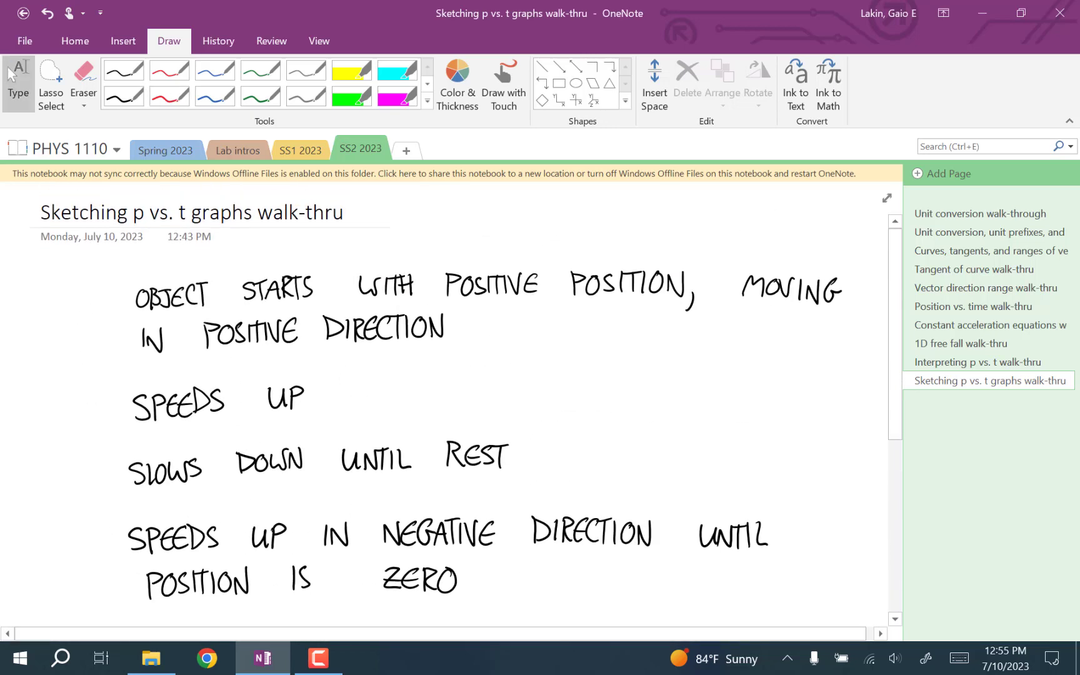
Draw a red dashed upward-sloping tangent through the starting dot, then return to black ink.
click(302, 330)
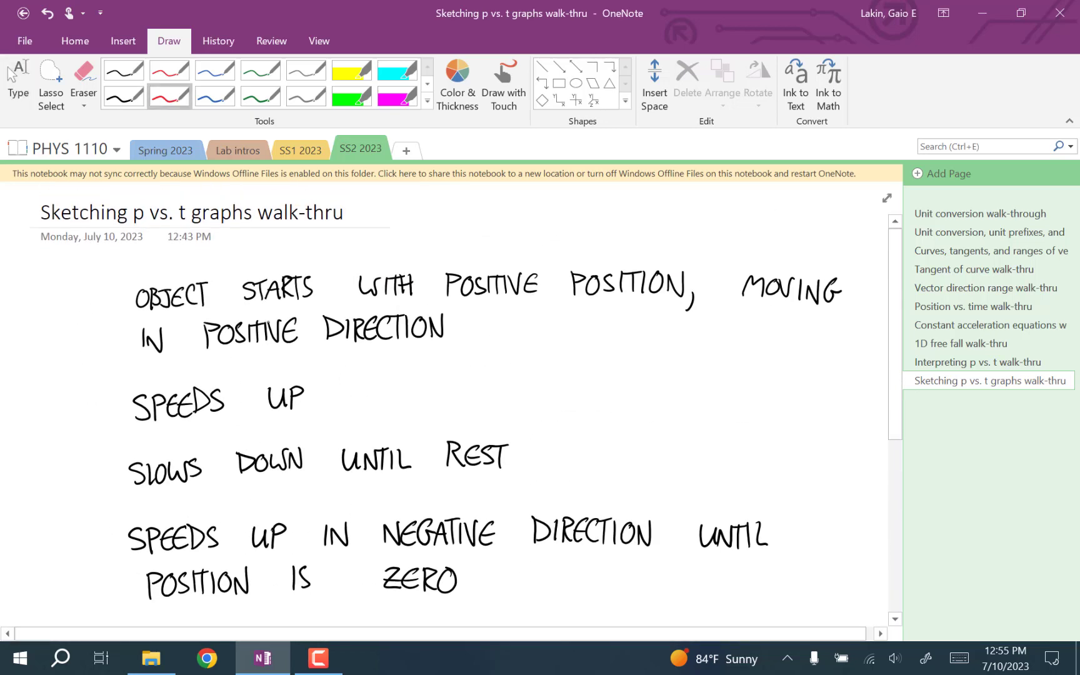
scroll(192, 470, down, 5)
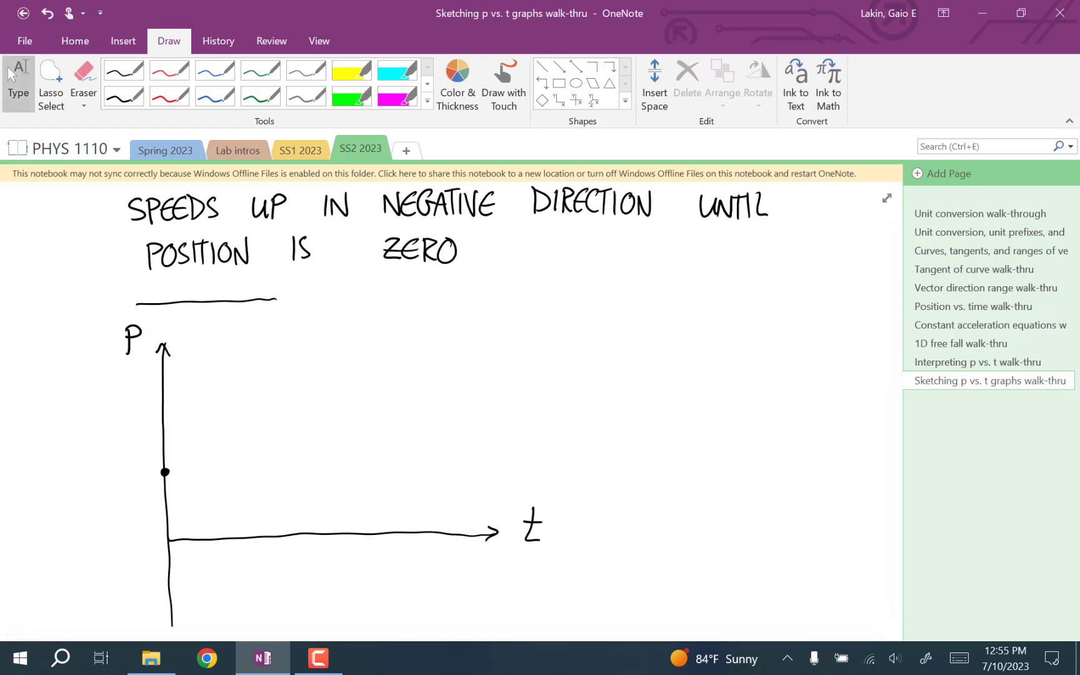
drag(192, 459, 135, 491)
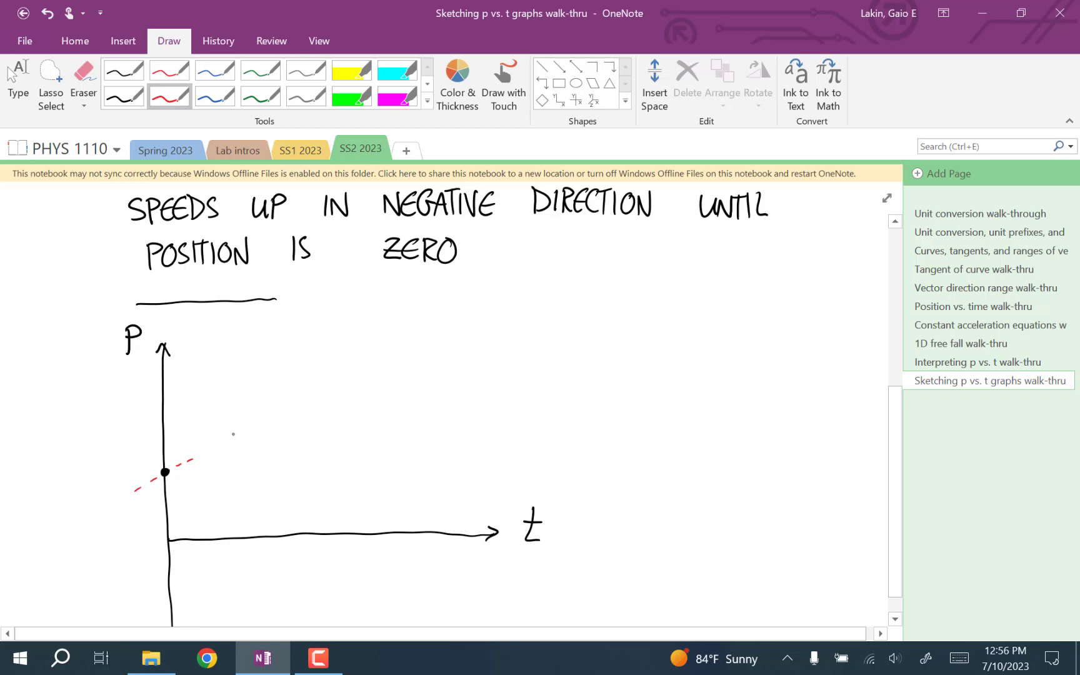
click(124, 96)
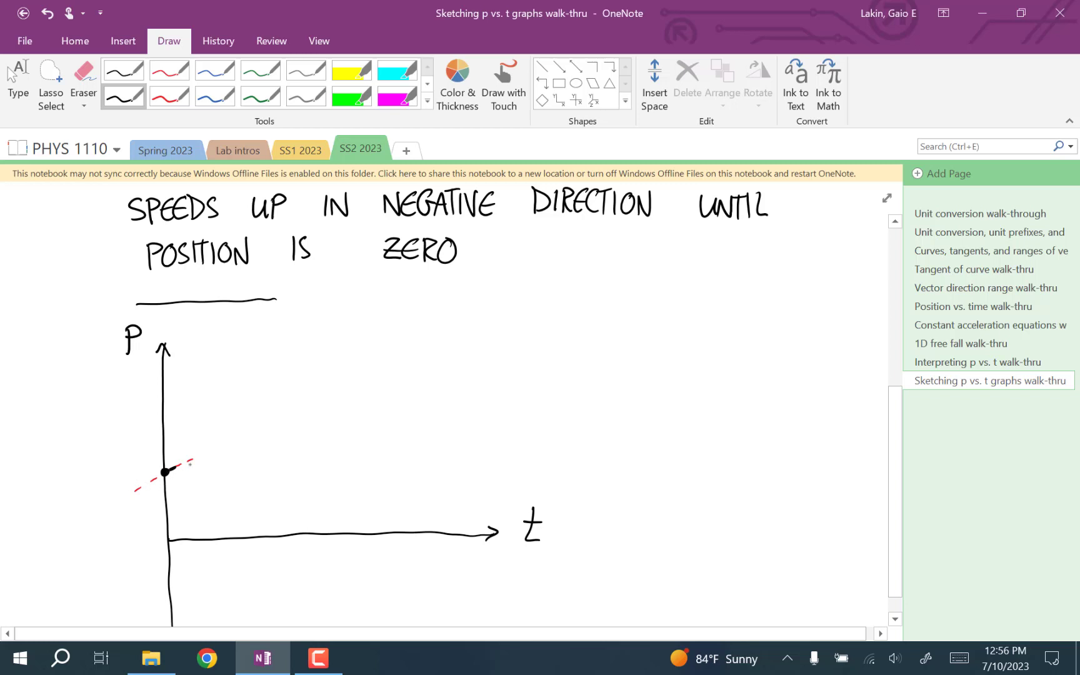
scroll(444, 406, up, 5)
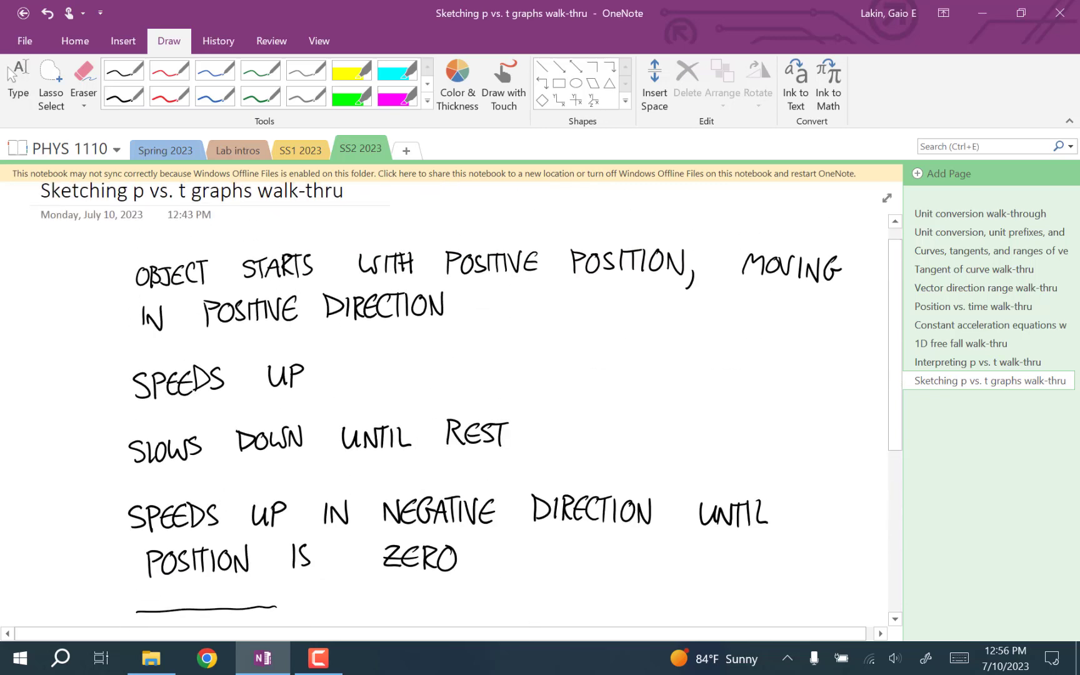
Scroll down to bring the starting dot and red tangent into view.
scroll(444, 407, down, 4)
scroll(444, 406, down, 2)
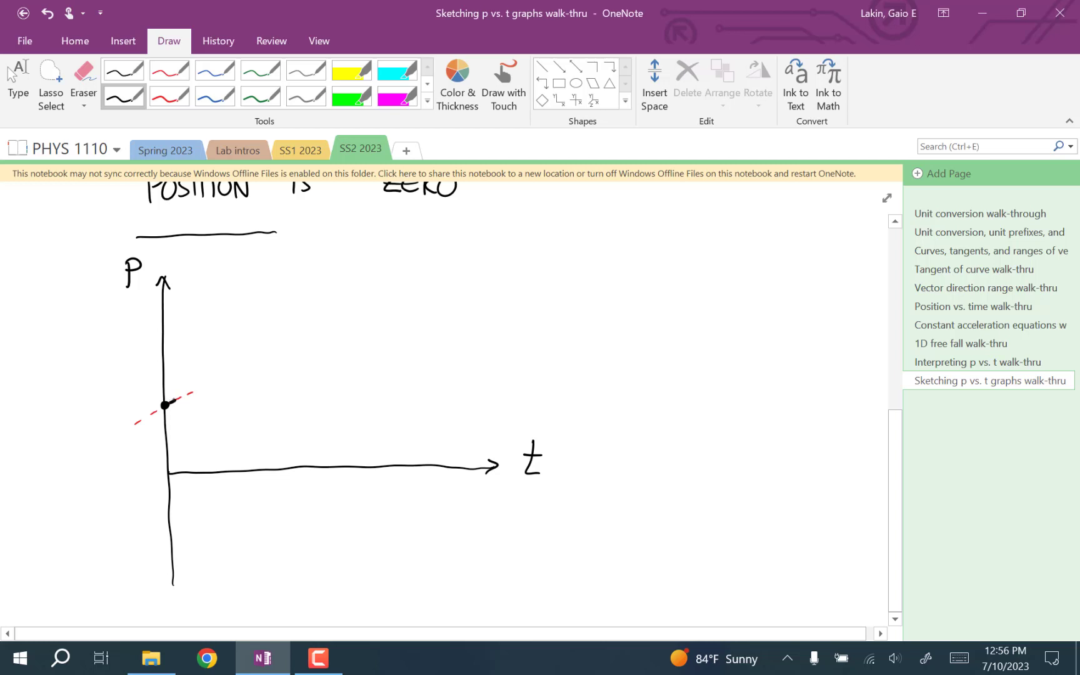
Draw the black curve from the starting dot along the tangent, bending steeper upward.
drag(181, 397, 225, 344)
scroll(438, 406, up, 5)
click(19, 82)
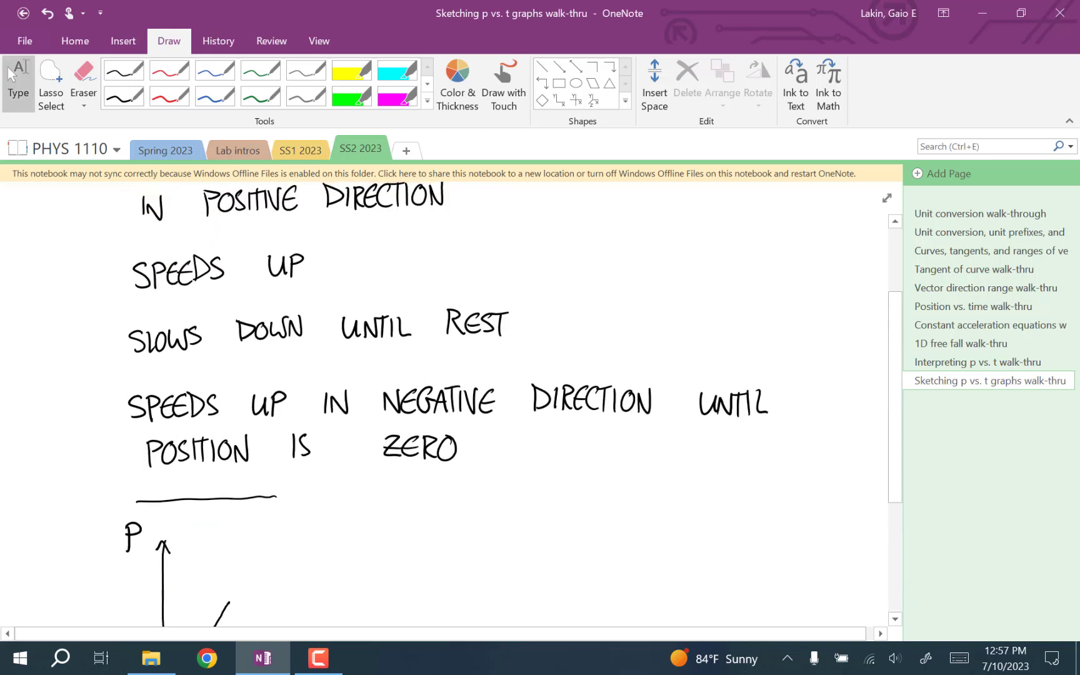
click(229, 278)
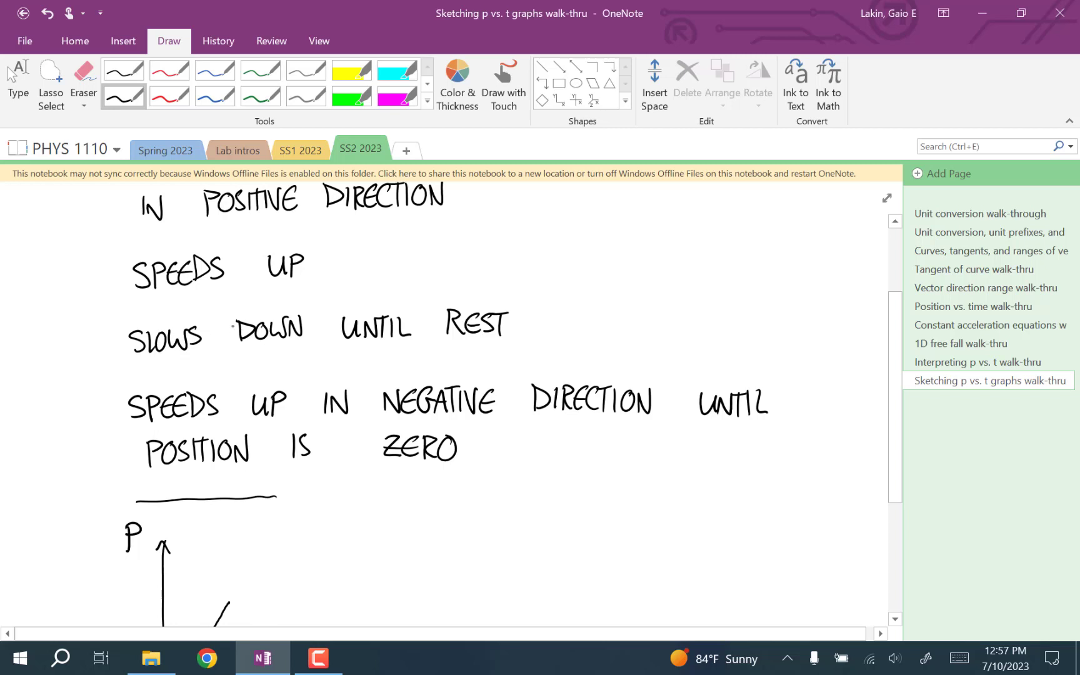
click(11, 74)
scroll(437, 406, down, 3)
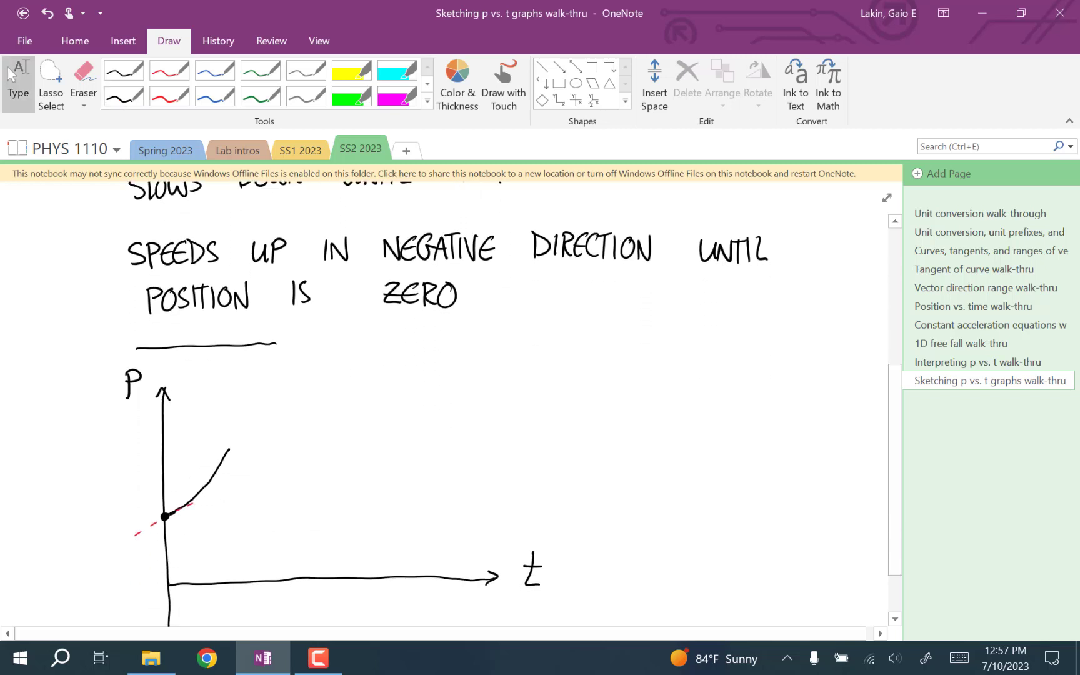
click(123, 95)
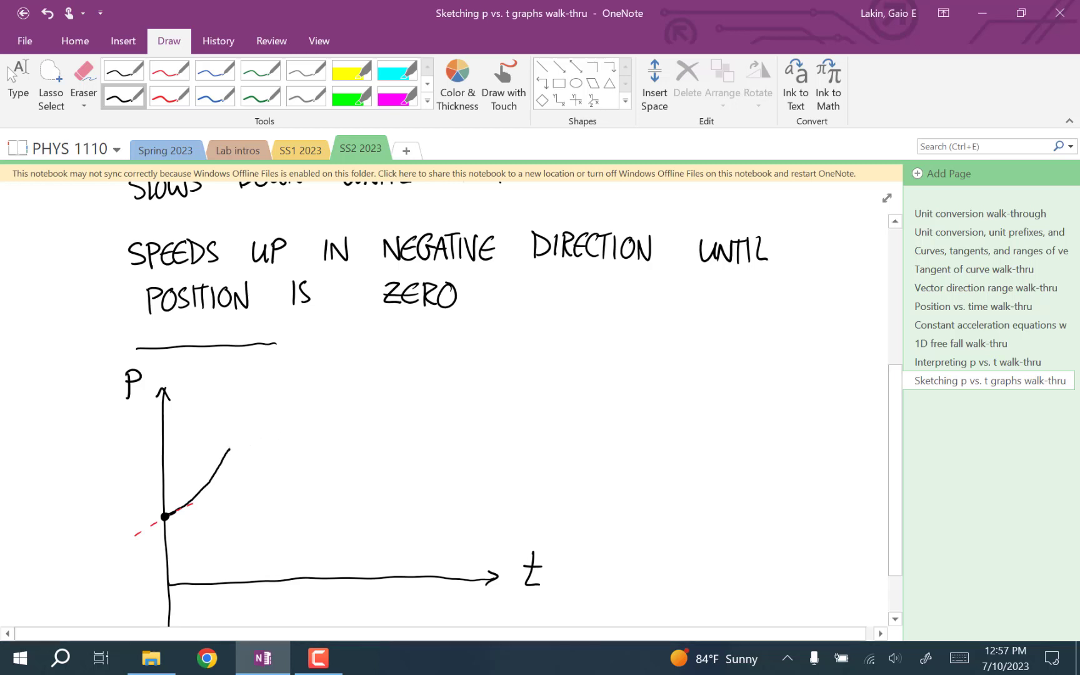
Extend the curve to its level top and draw a flat red dashed tangent there.
mouse_move(228, 449)
mouse_down()
mouse_move(274, 413)
mouse_move(313, 405)
mouse_up()
click(169, 96)
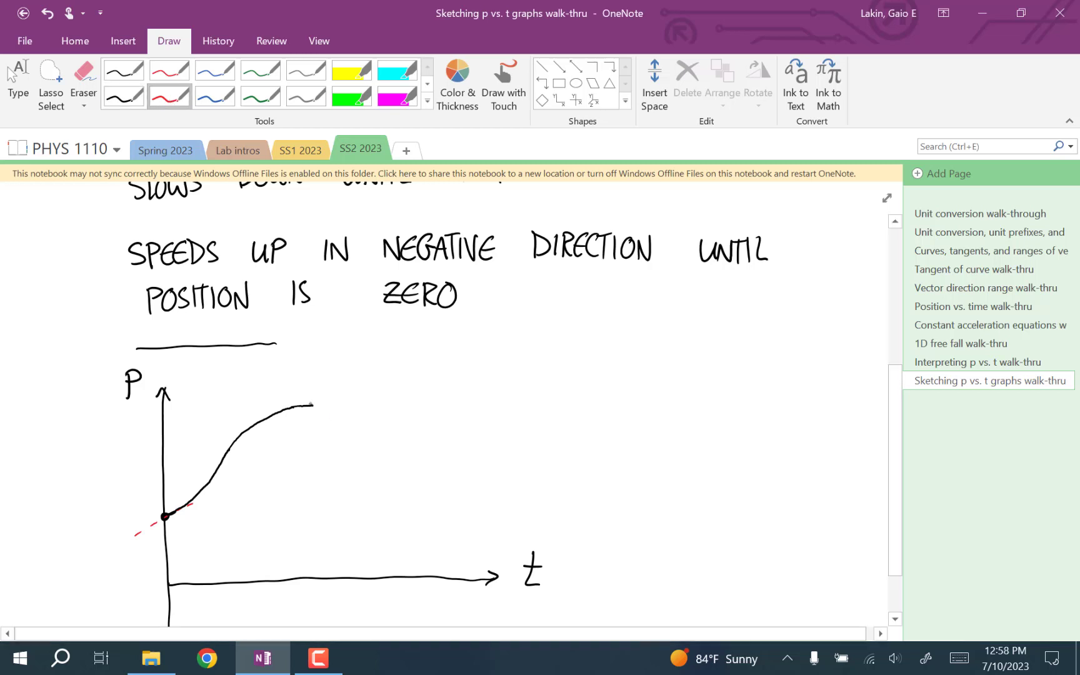
drag(345, 404, 338, 404)
drag(332, 405, 254, 407)
drag(248, 407, 236, 407)
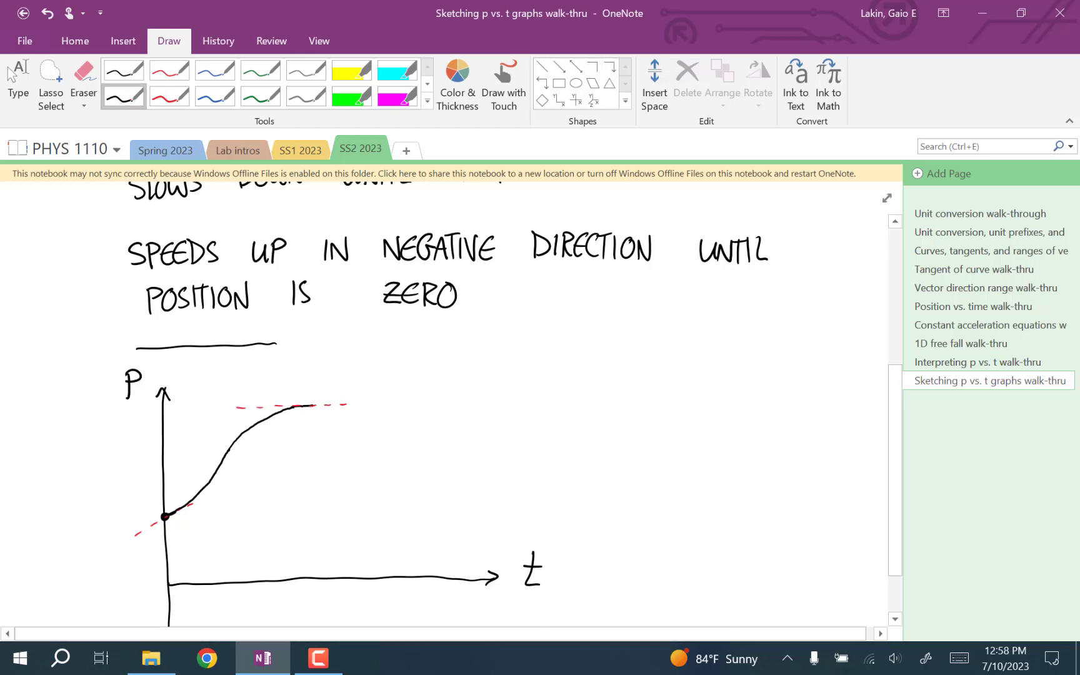
Mark the rest point with a dot at the curve's end.
drag(310, 405, 316, 408)
scroll(438, 400, up, 3)
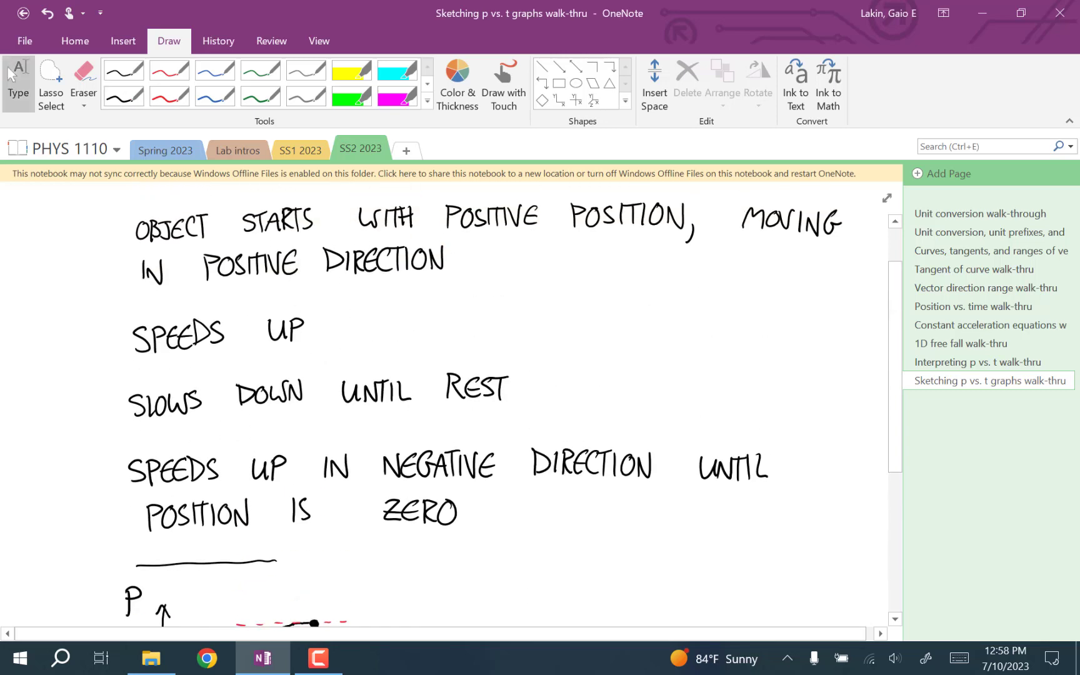
scroll(438, 400, down, 2)
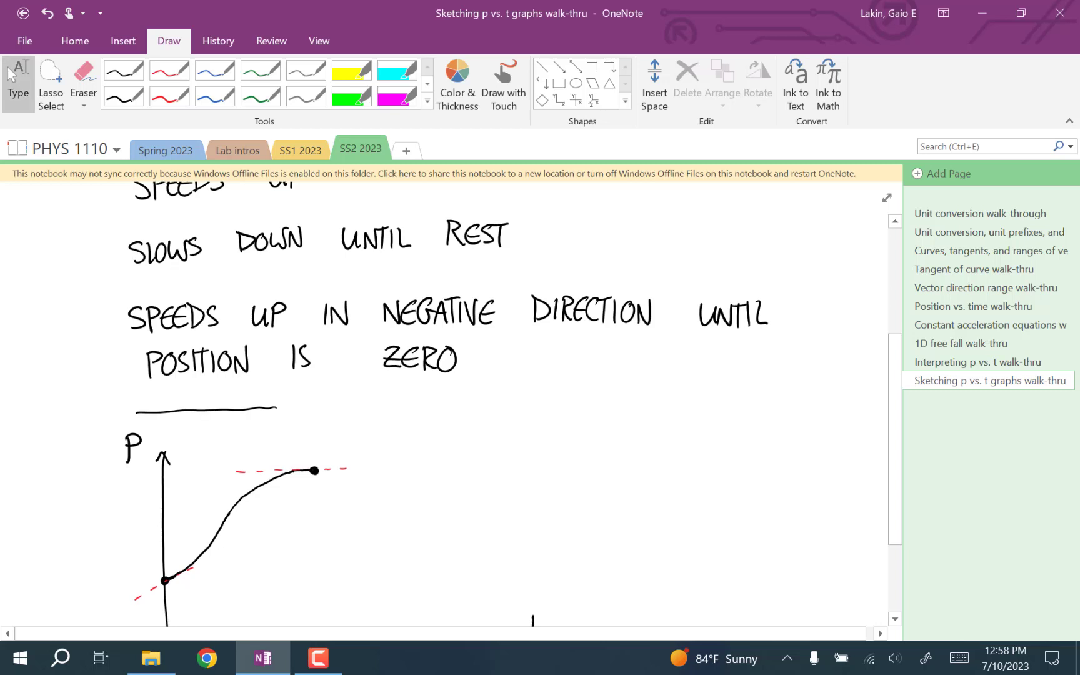